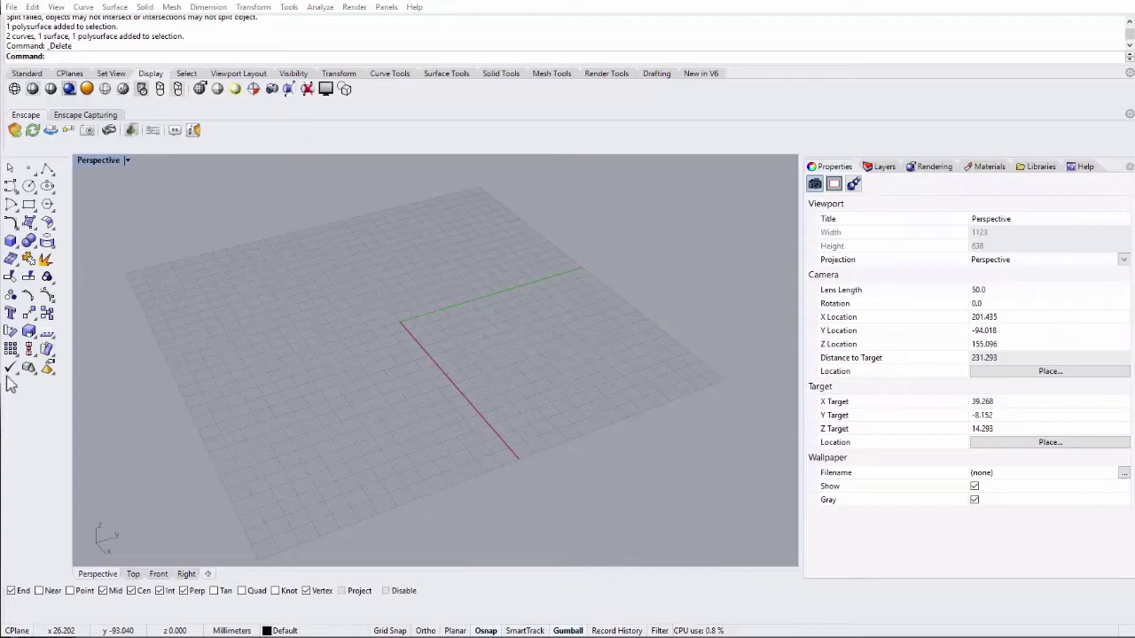
Create a corner-to-corner solid box on the construction plane beside the origin.
click(144, 7)
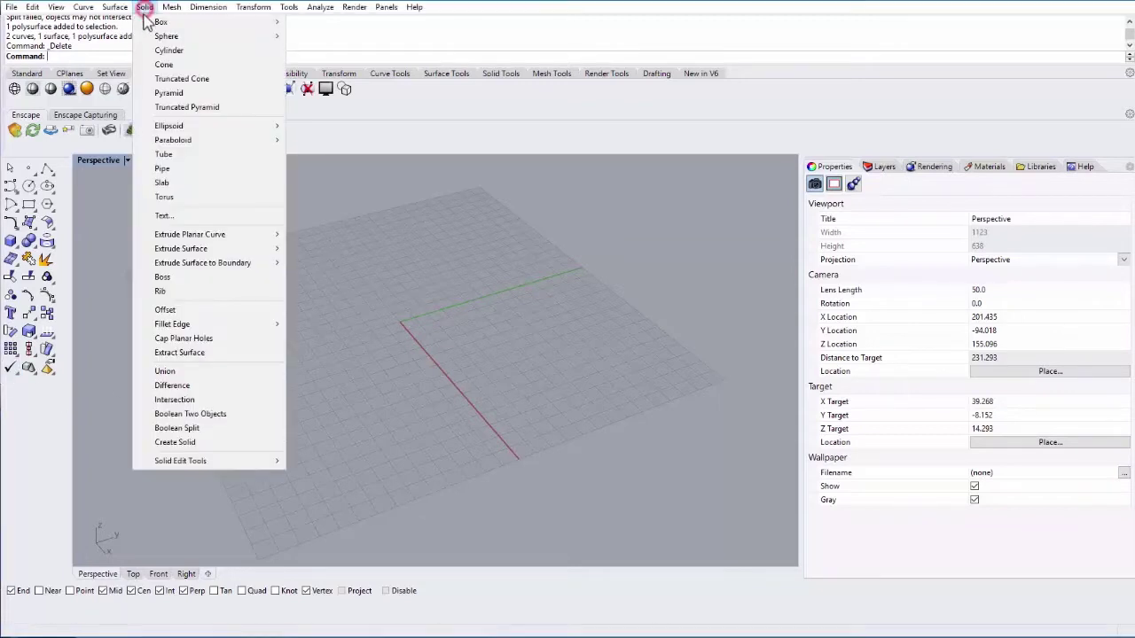
mouse_move(213, 21)
click(312, 27)
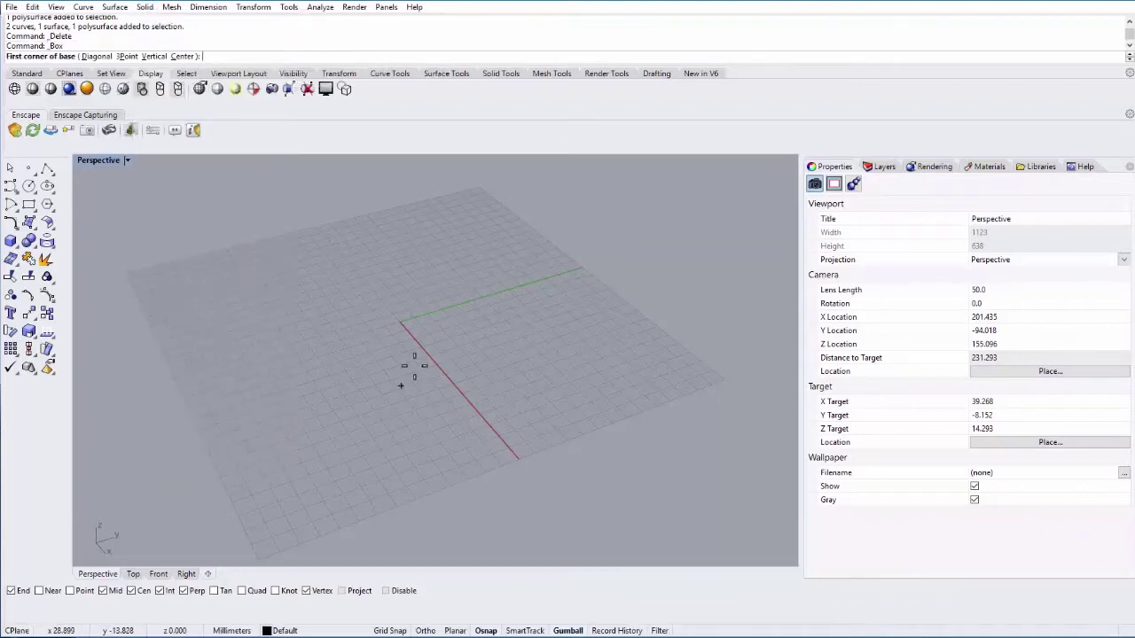
click(406, 280)
click(393, 434)
click(352, 332)
mouse_move(400, 456)
right_down()
mouse_move(451, 441)
mouse_move(418, 441)
right_up()
scroll(417, 440, down, 4)
scroll(326, 413, up, 4)
Unroll the box into a flat net with UnrollSrf, keeping Explode=No, Labels=No and KeepProperties=No.
click(401, 364)
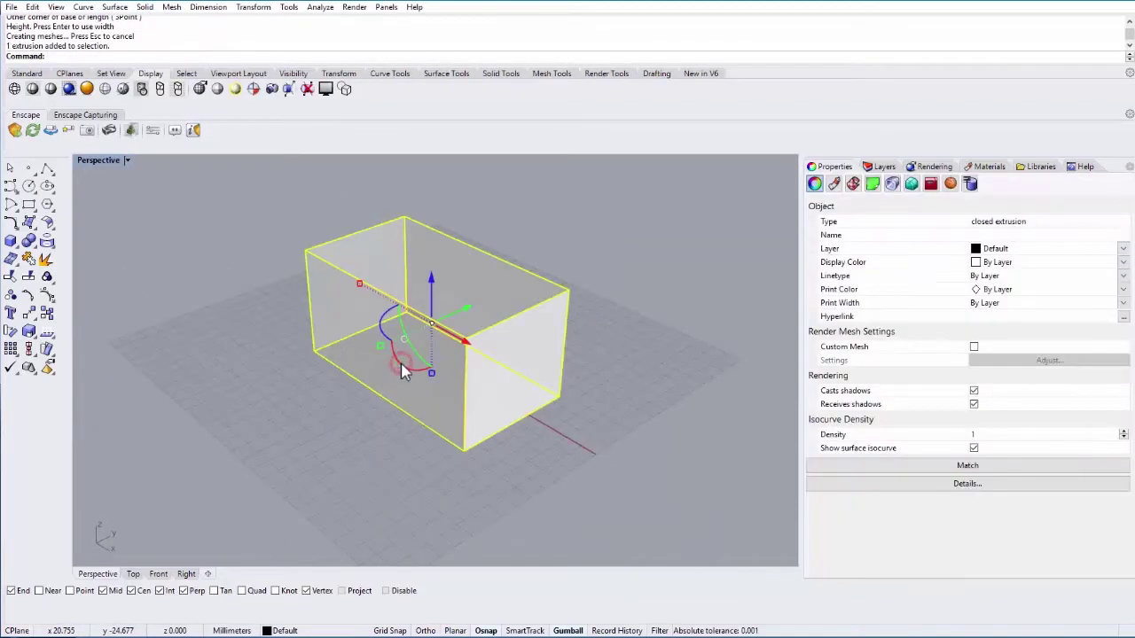
text(UnrollSrf)
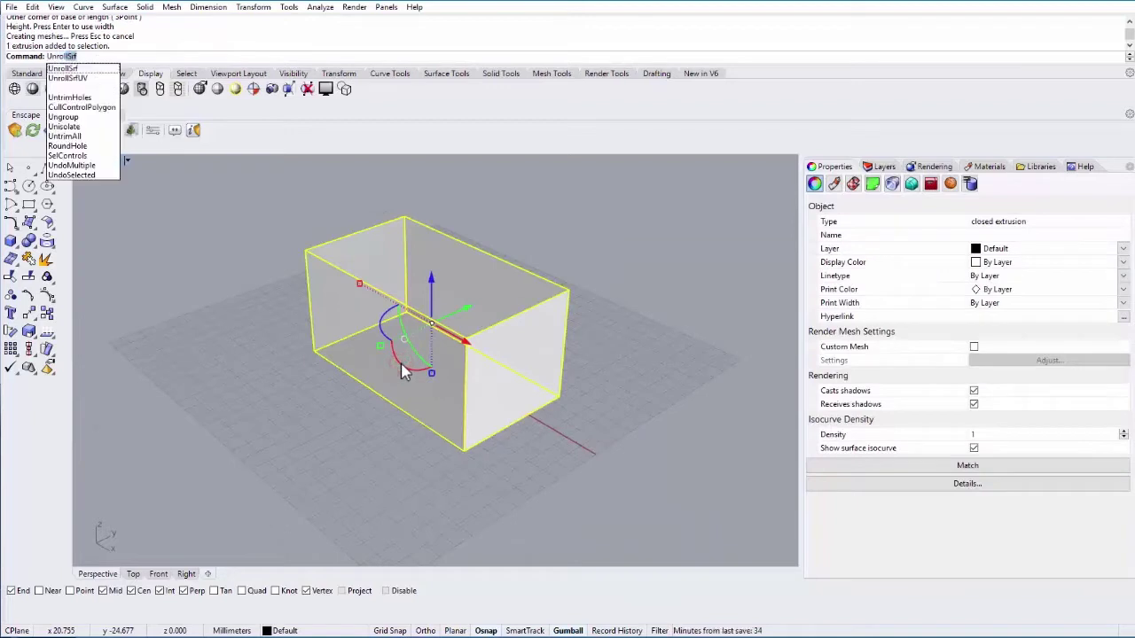
key(Return)
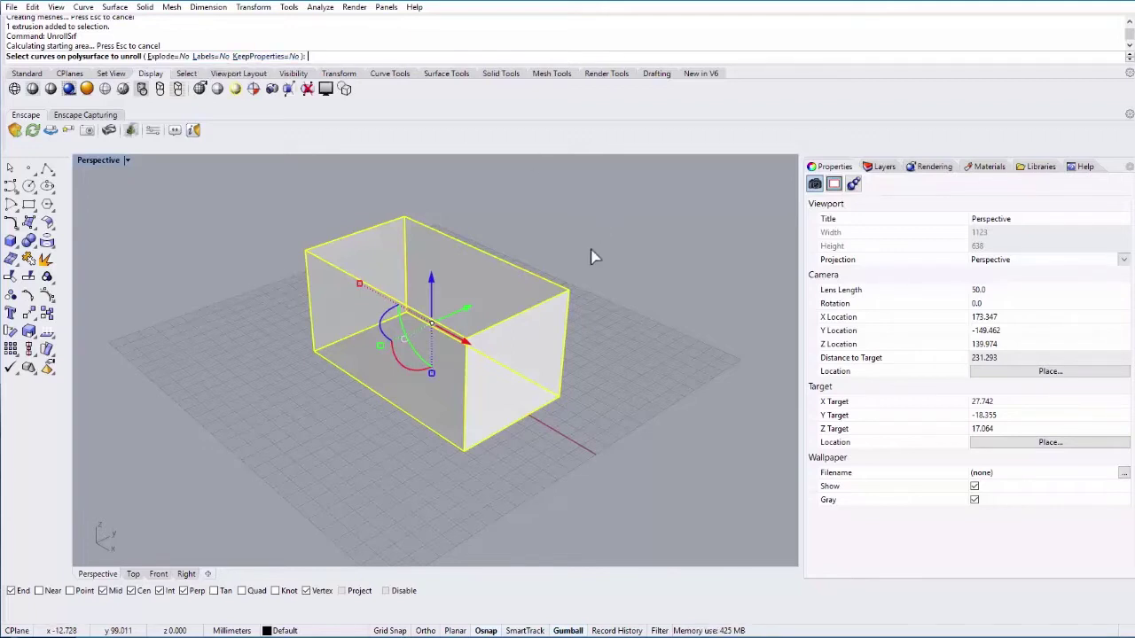
key(Return)
Move the box away from its unrolled net so both are clear of each other.
scroll(510, 301, down, 2)
drag(484, 298, 626, 215)
scroll(523, 319, down, 1)
right_drag(470, 334, 450, 339)
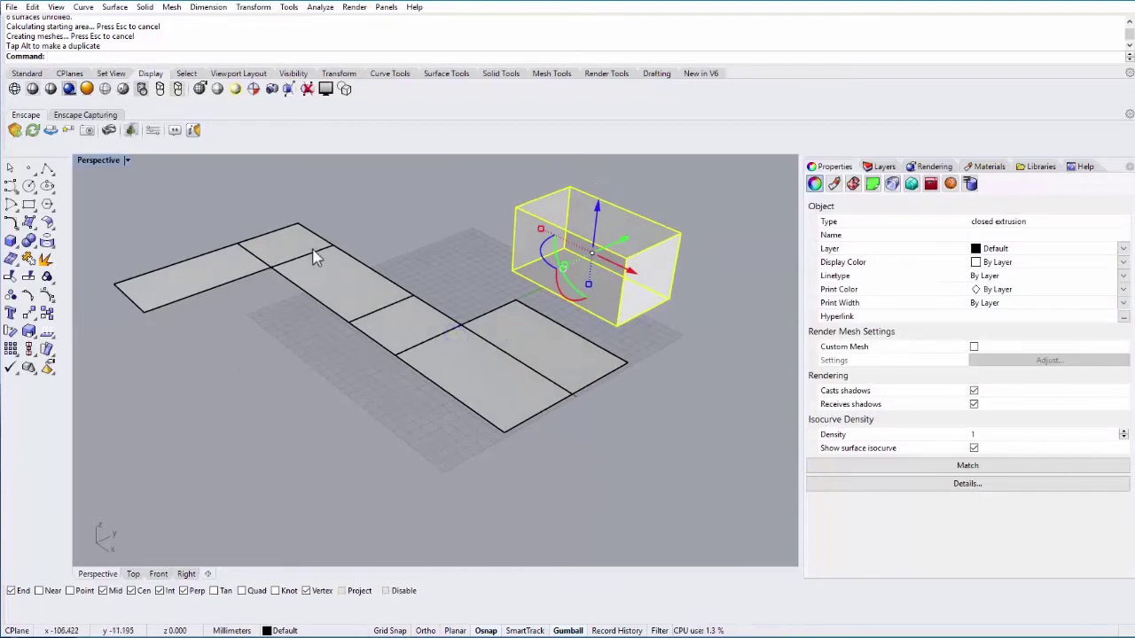
right_drag(292, 299, 281, 284)
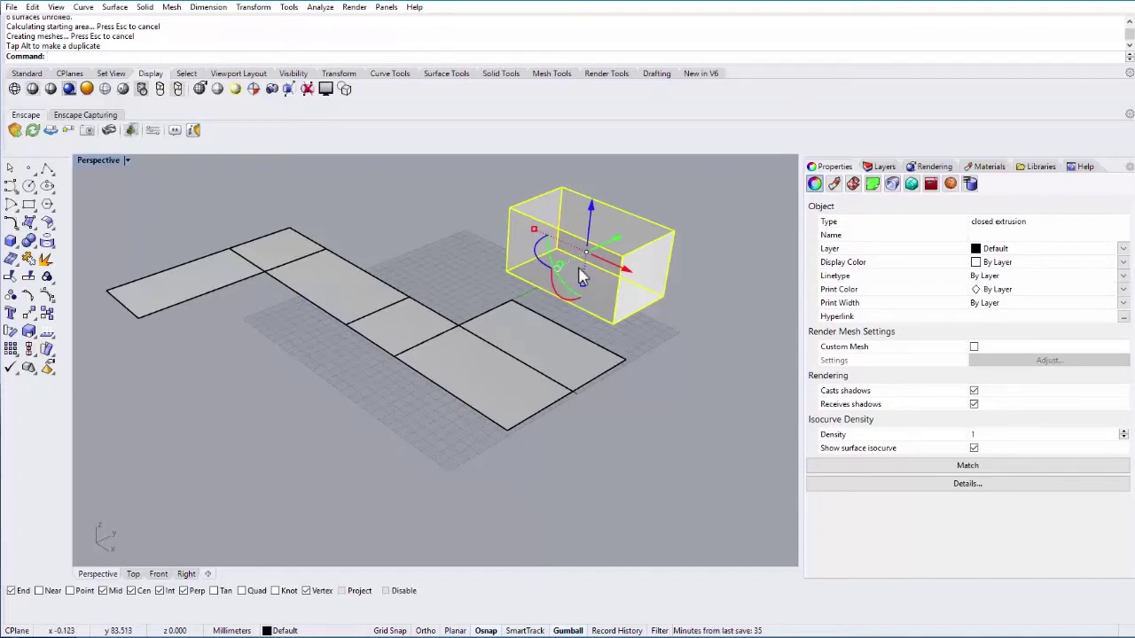
click(429, 272)
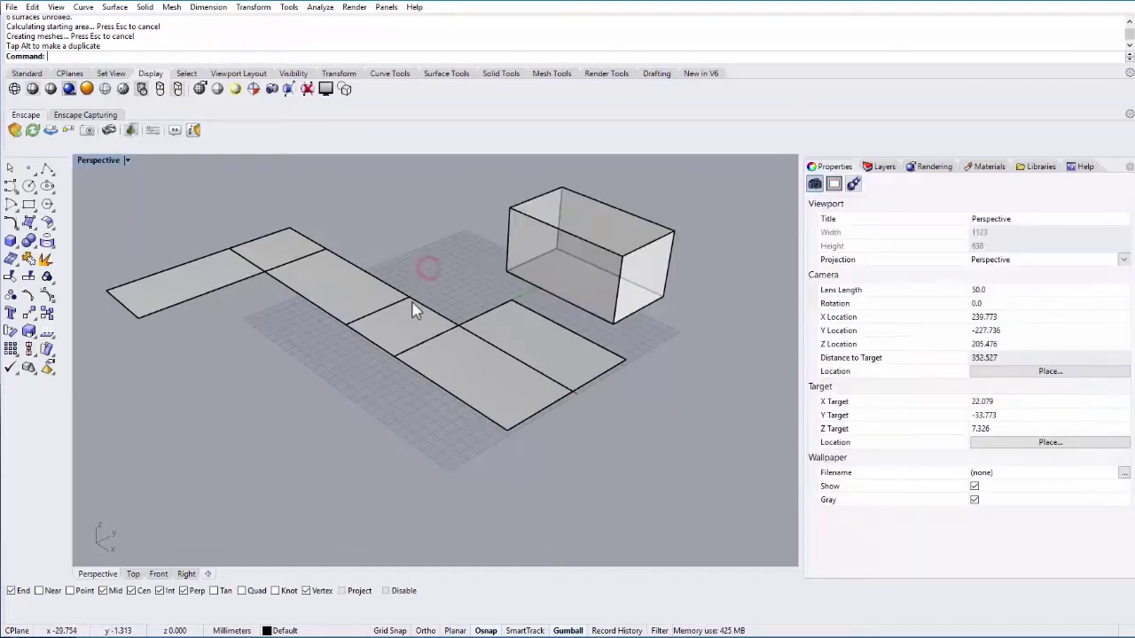
scroll(350, 241, down, 2)
scroll(355, 257, up, 4)
scroll(361, 293, down, 2)
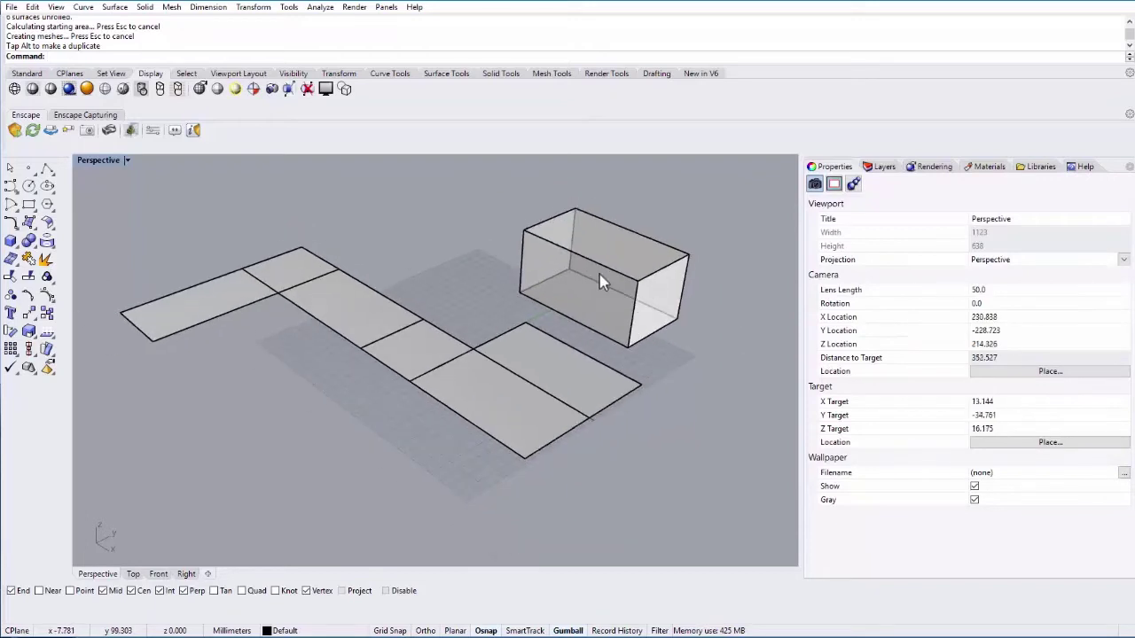
Delete the unrolled net of the box.
click(520, 365)
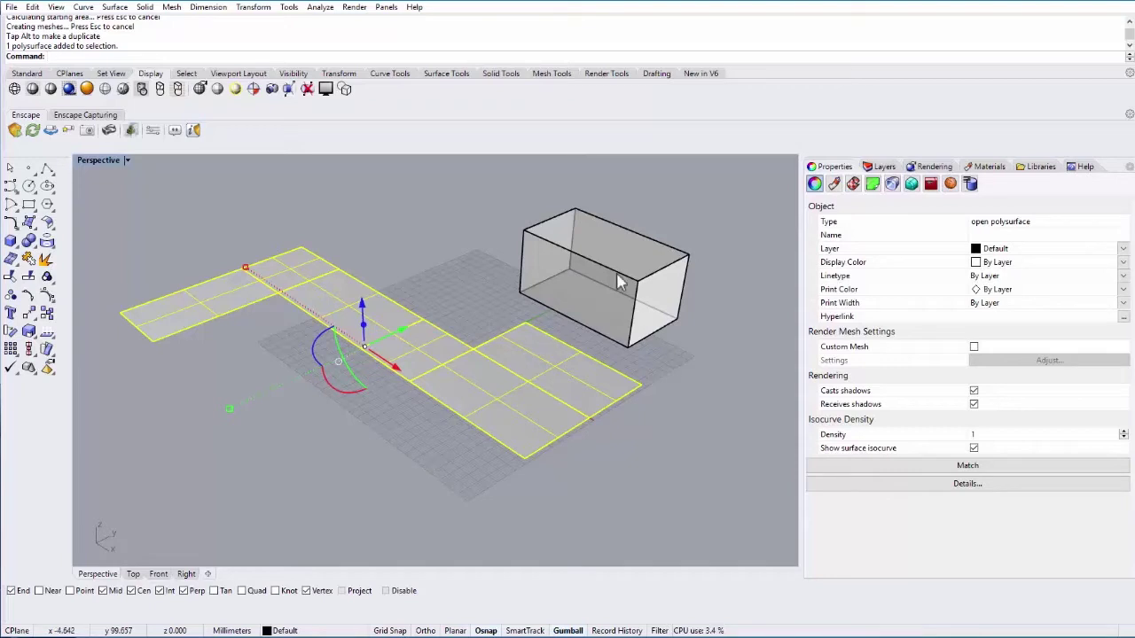
key(Delete)
scroll(364, 373, down, 6)
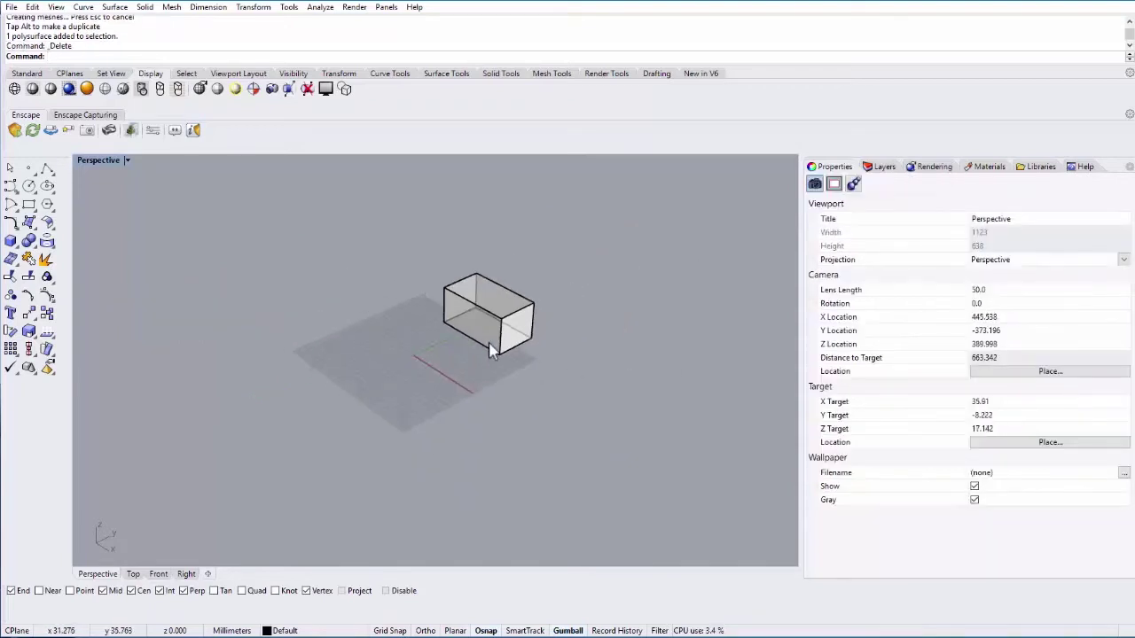
Create a sphere centred near the box's lower front area, large enough to cut into the box.
scroll(505, 339, up, 6)
text(Sphere)
key(Return)
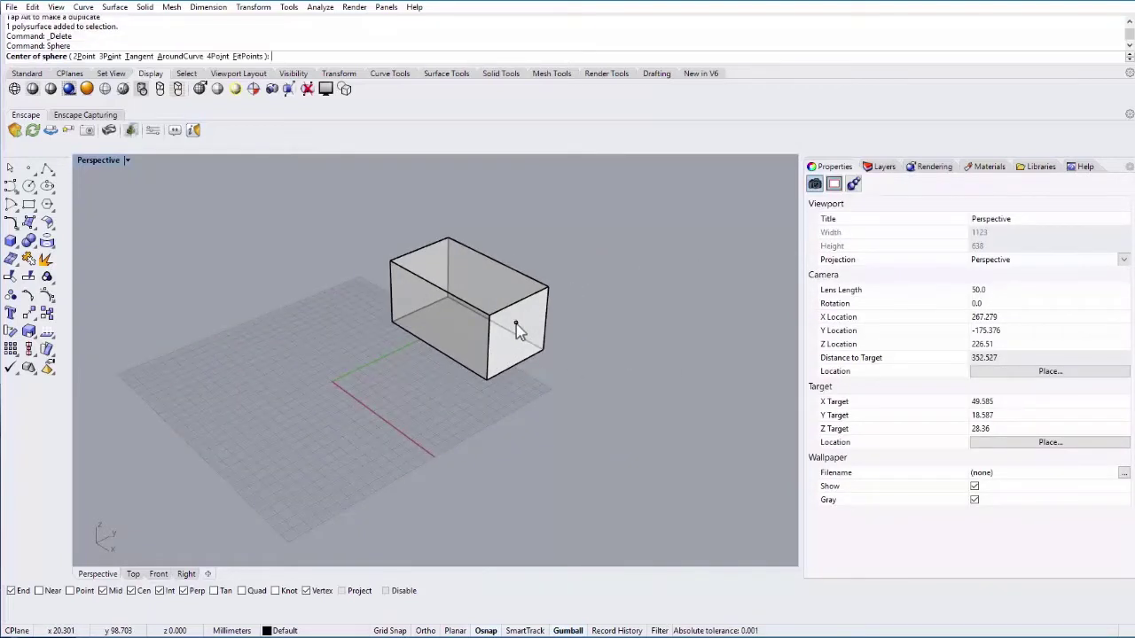
scroll(468, 368, up, 2)
click(468, 368)
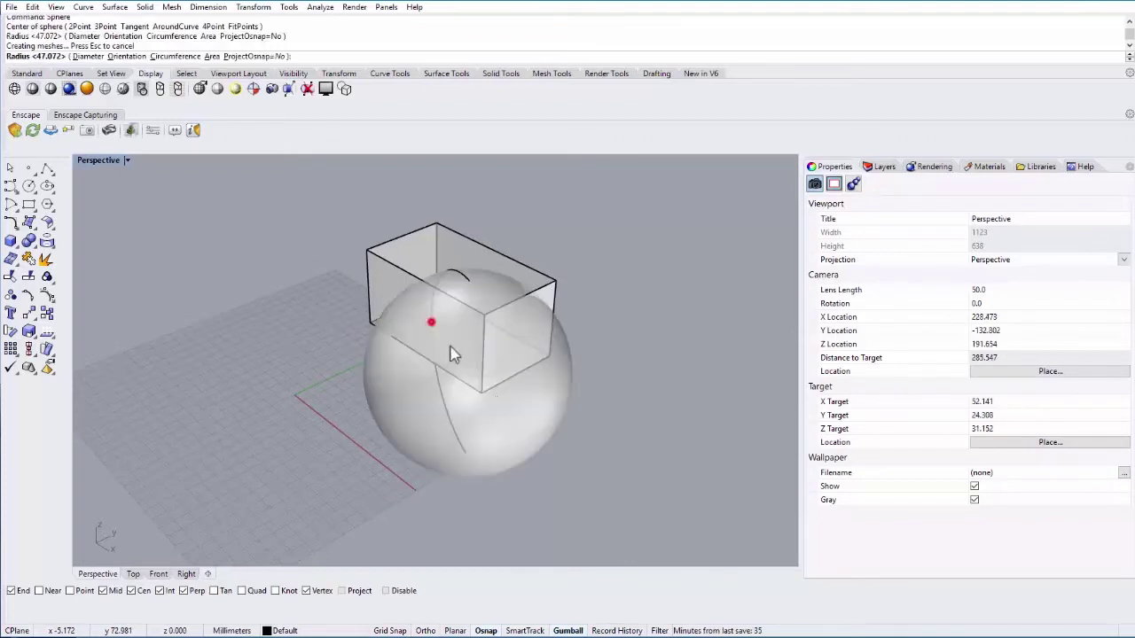
click(431, 320)
Reposition the sphere so that it overlaps the underside and lower front corner of the box.
right_drag(494, 425, 572, 386)
drag(453, 414, 424, 407)
right_drag(499, 431, 445, 382)
drag(463, 347, 460, 368)
right_drag(566, 418, 544, 474)
Subtract the sphere from the box with Boolean2Objects, accepting the A minus B result.
drag(638, 478, 460, 289)
text(Boolean2Objects)
key(Return)
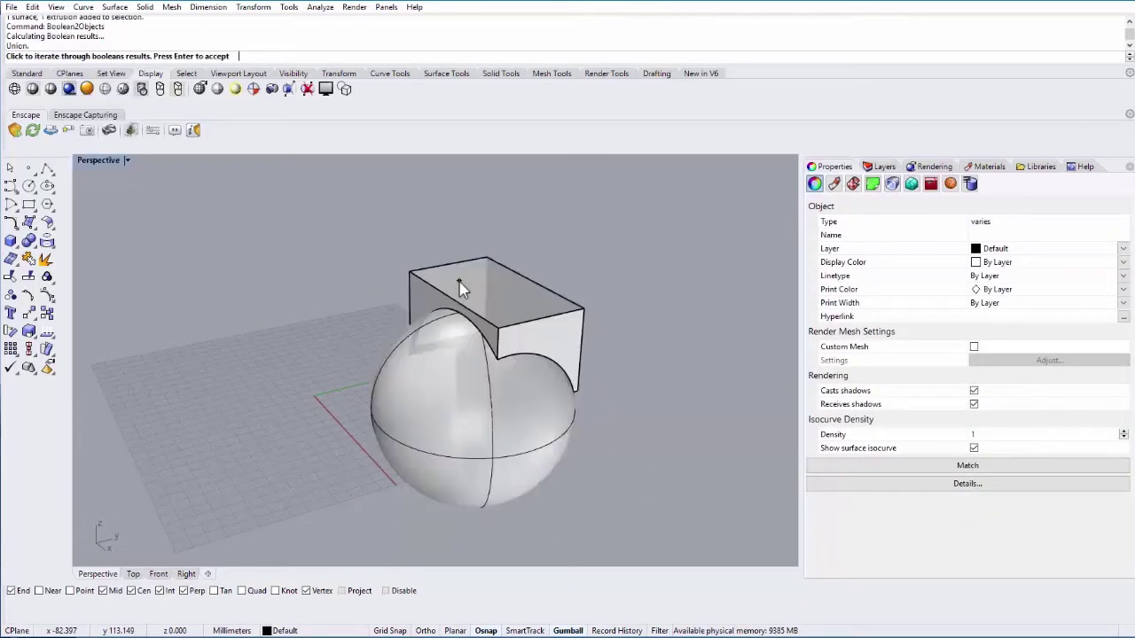
click(516, 331)
click(537, 393)
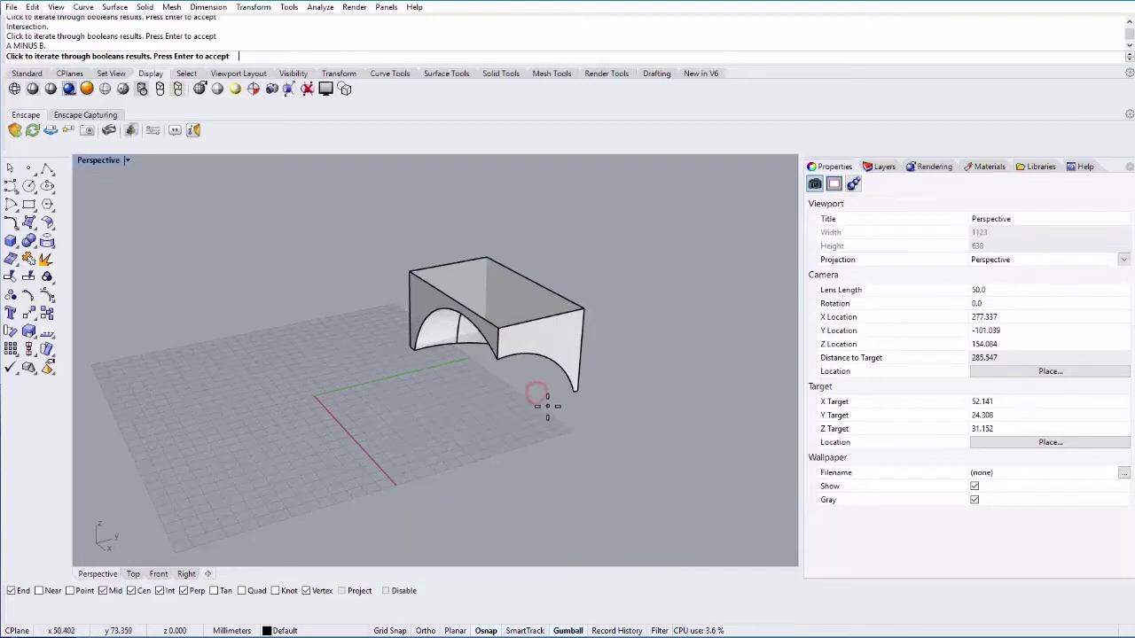
key(Return)
Try to unroll the carved box with UnrollSrf.
right_drag(542, 434, 531, 373)
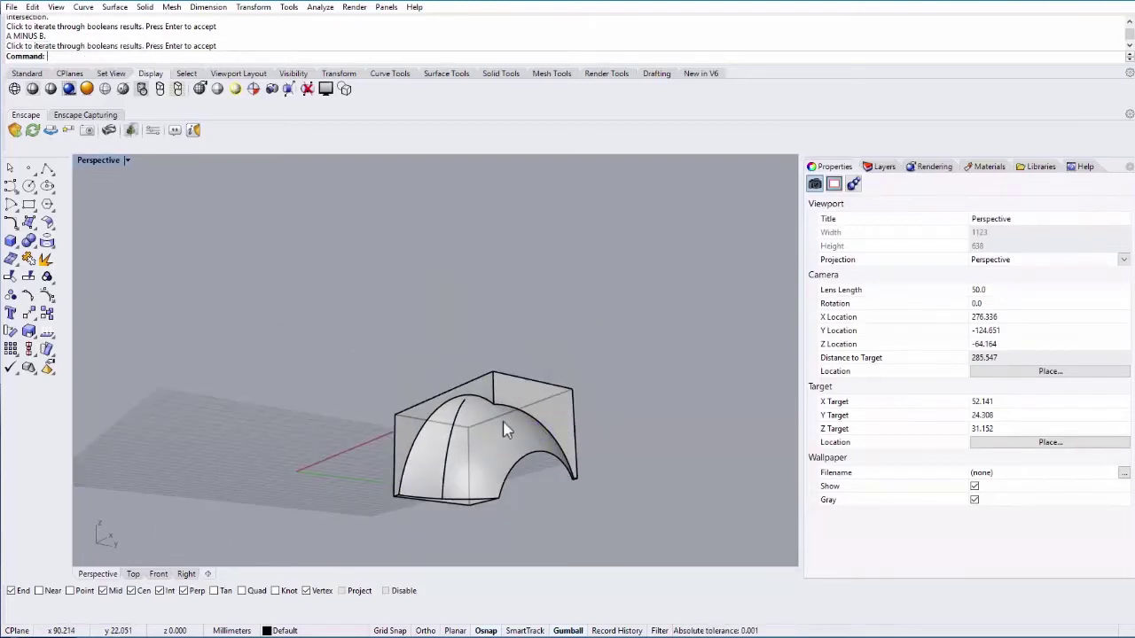
right_drag(508, 427, 476, 330)
click(476, 330)
text(UnrollSrf)
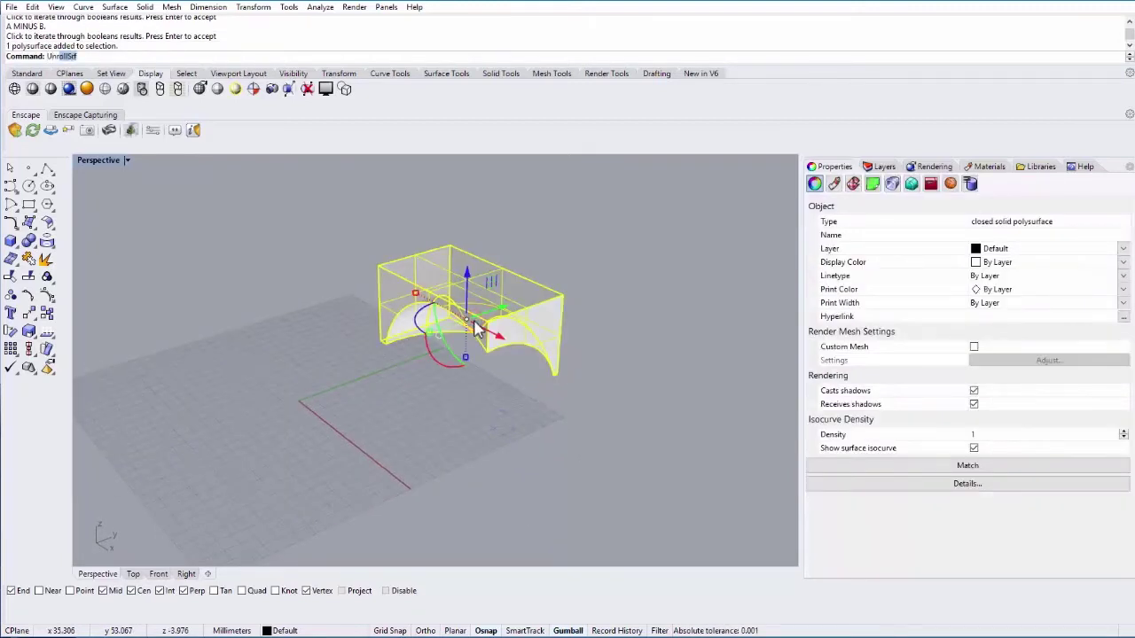
key(Return)
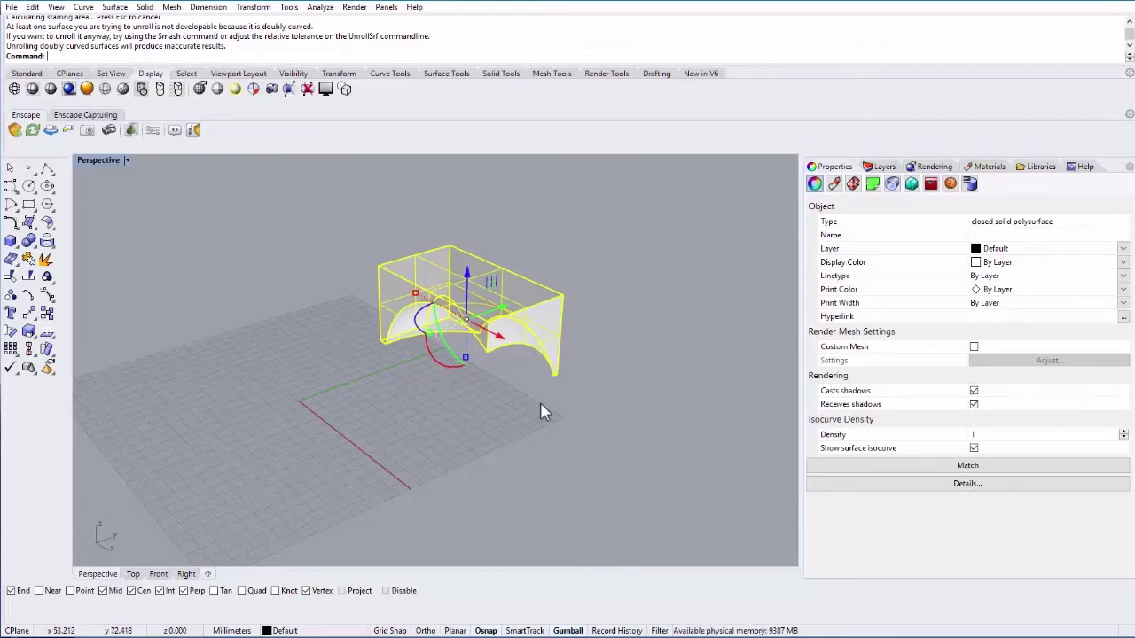
click(499, 393)
Flatten the carved box's doubly curved surface with Squish, using Deformation=Free, Material=Floppy and Outside=Up.
mouse_move(431, 411)
right_down()
mouse_move(435, 314)
mouse_move(438, 435)
mouse_move(429, 428)
right_up()
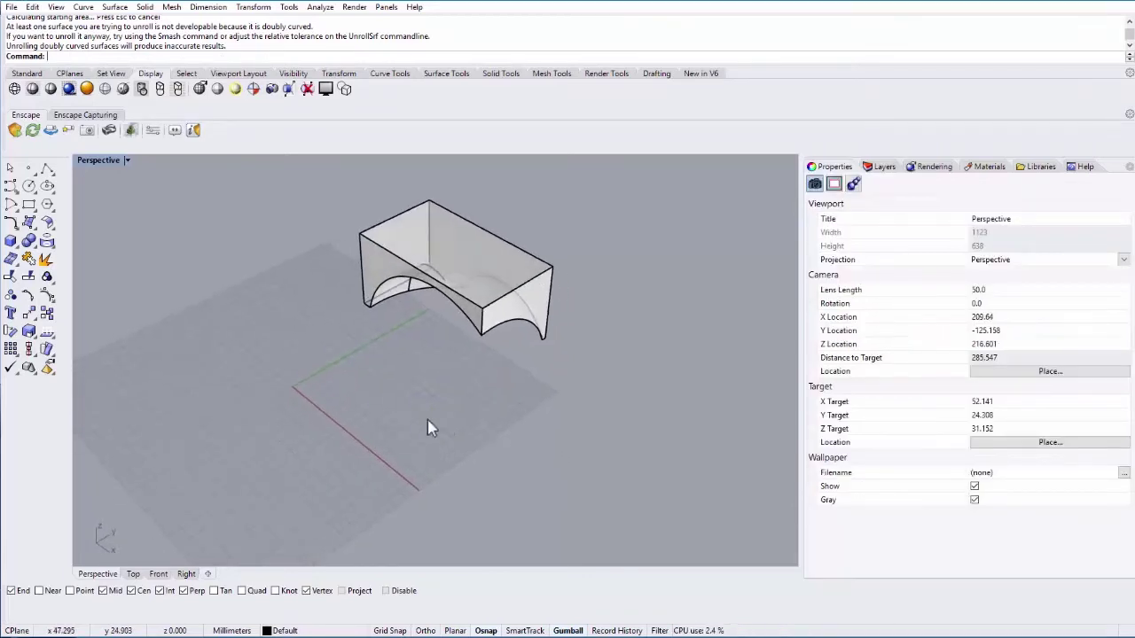
text(Squish)
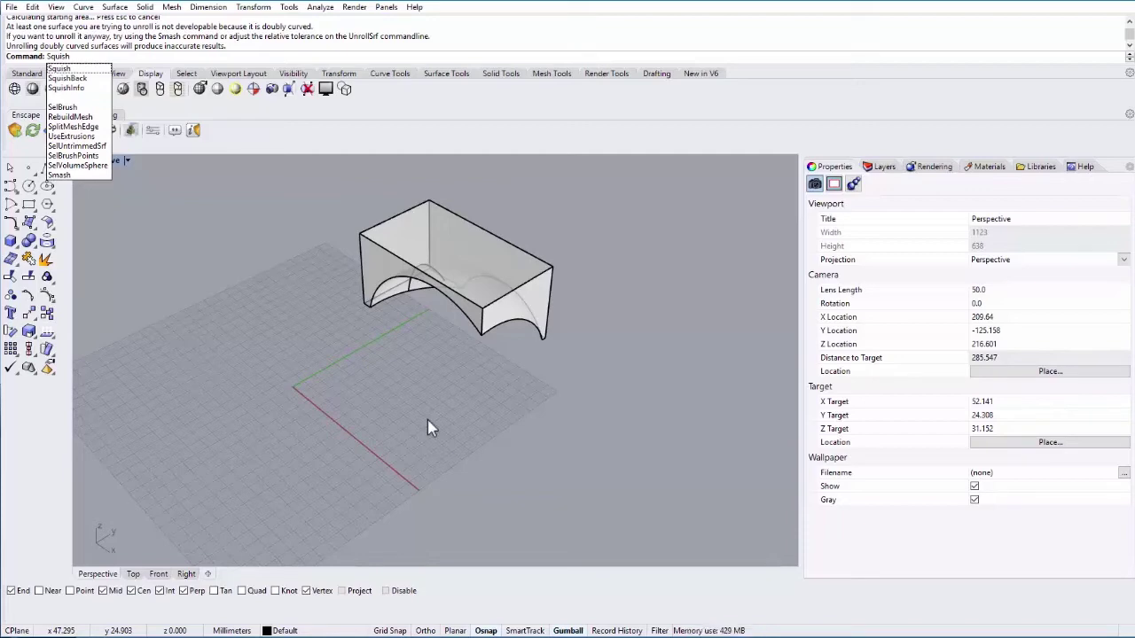
key(Return)
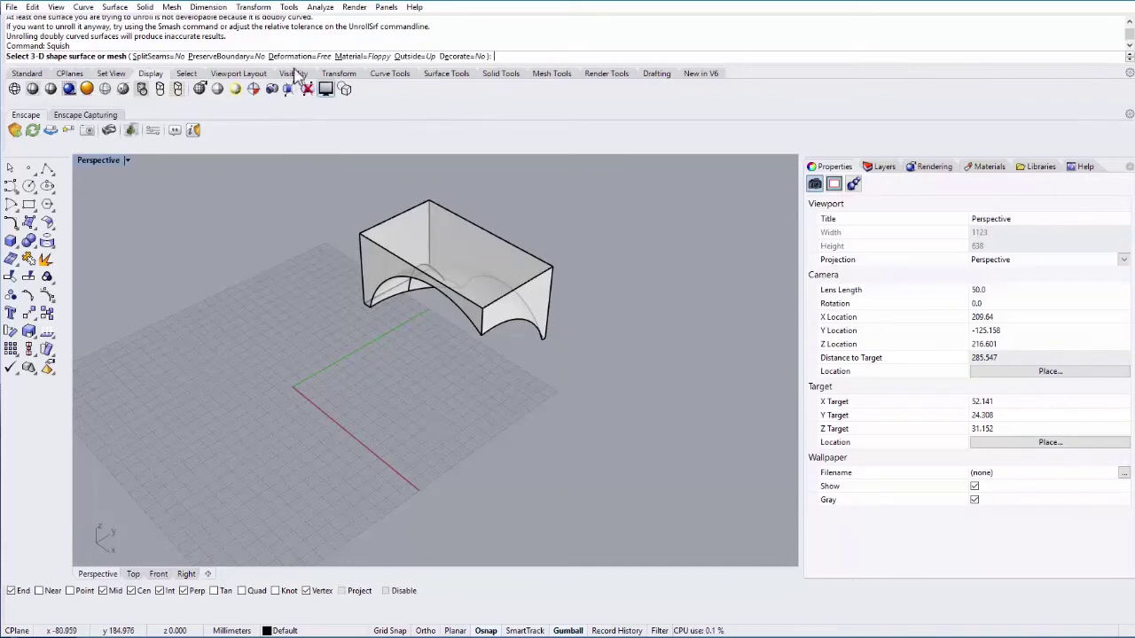
right_drag(456, 388, 436, 279)
click(434, 444)
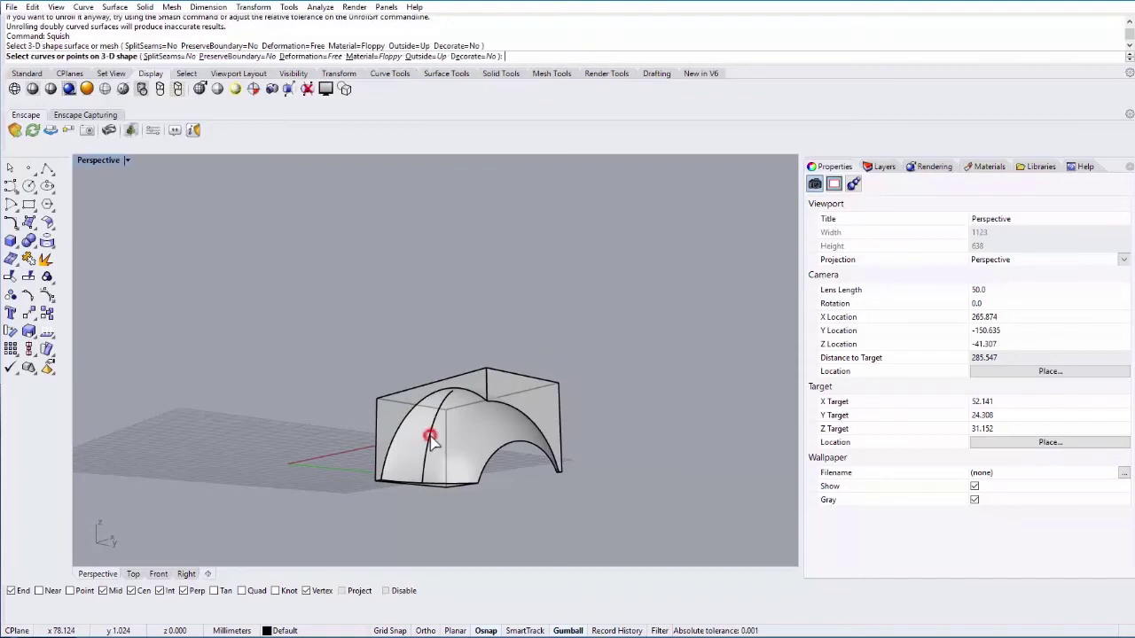
key(Return)
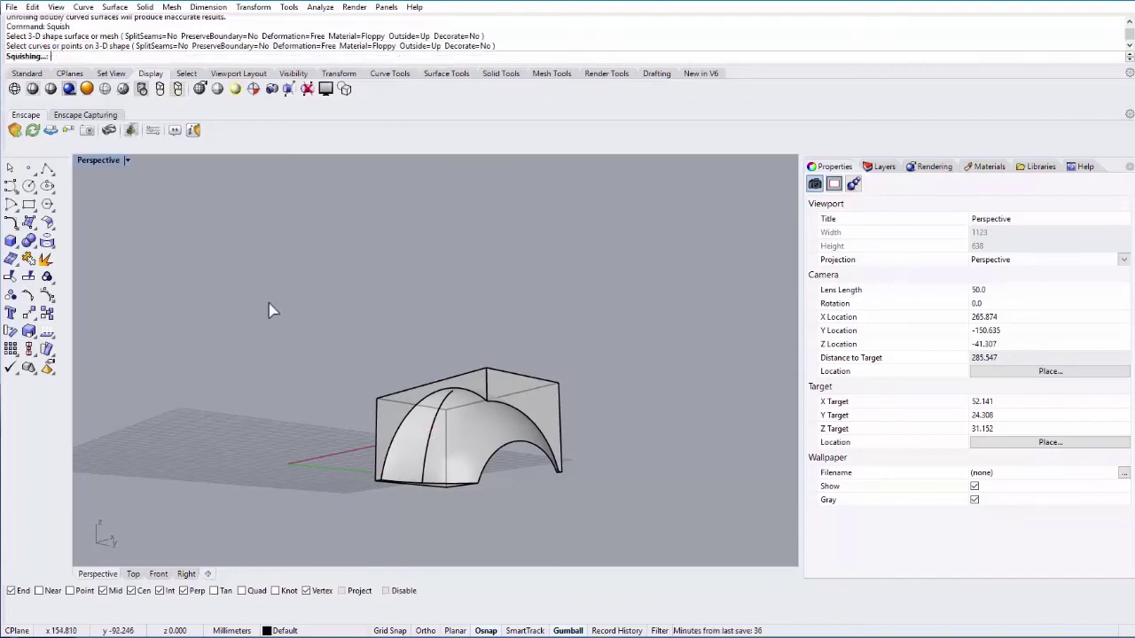
scroll(313, 355, down, 6)
right_drag(314, 346, 319, 413)
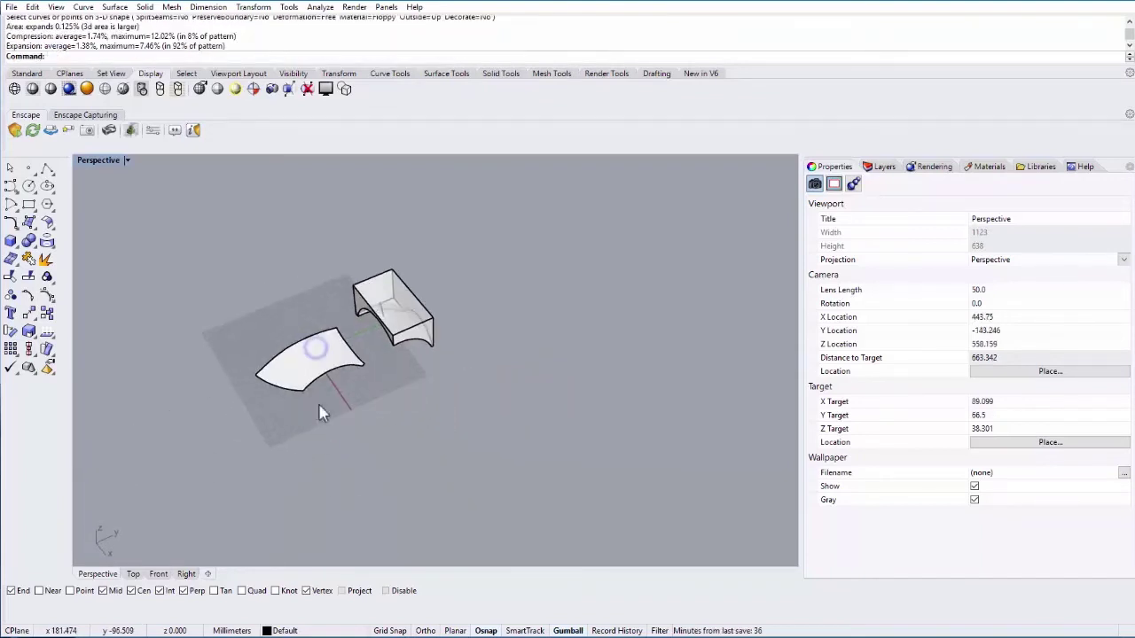
scroll(314, 352, up, 5)
click(296, 357)
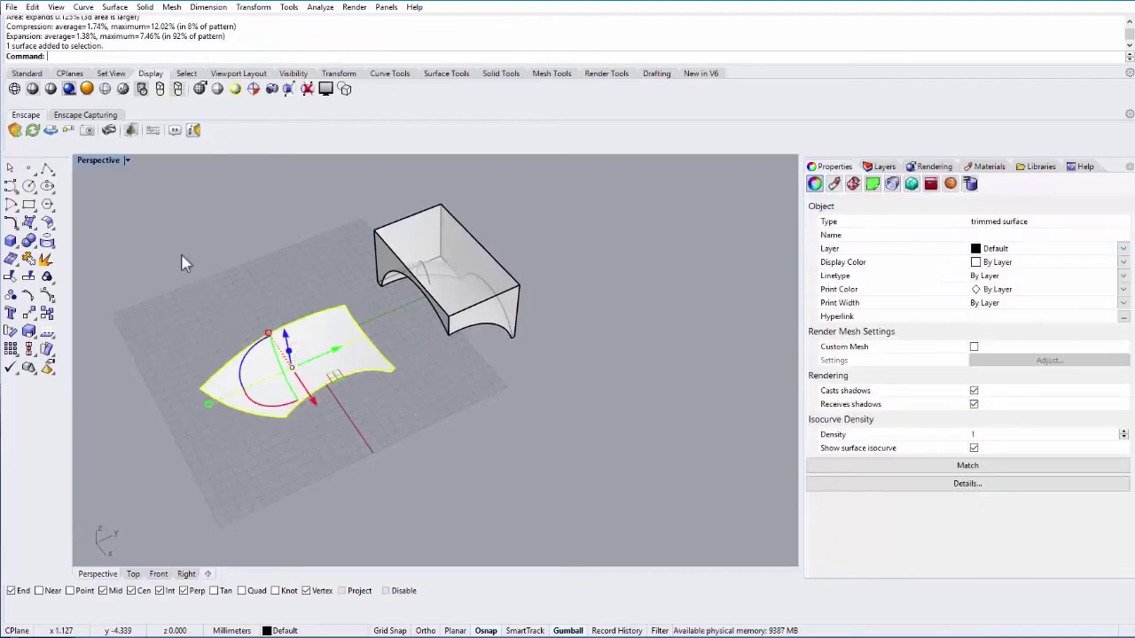
Draw a circle in the middle of the flattened surface.
click(249, 263)
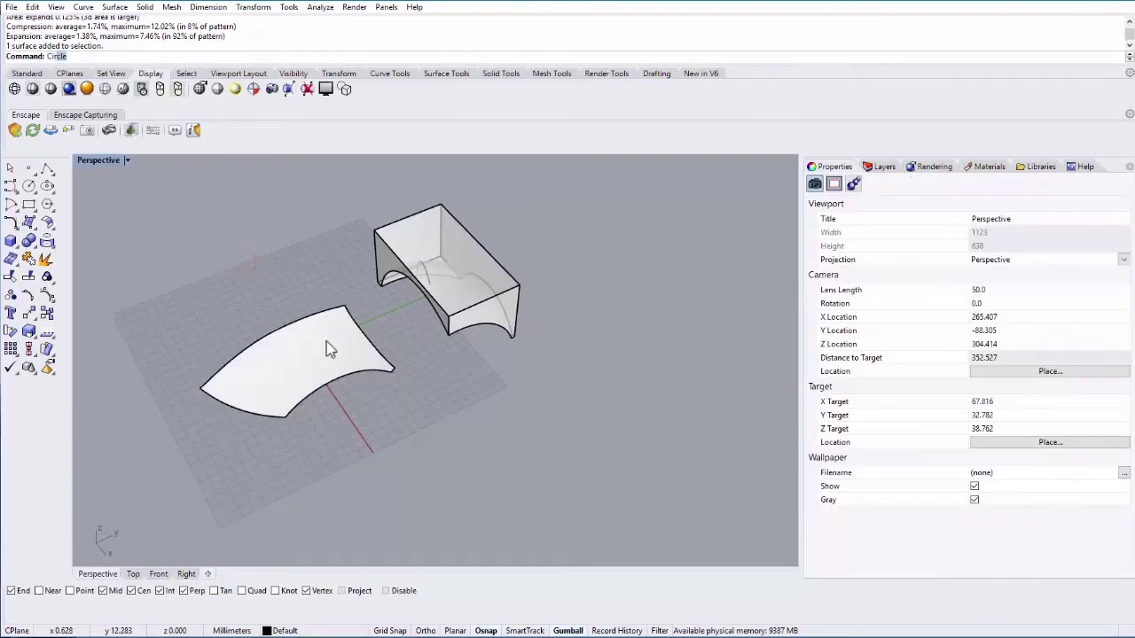
key(Return)
scroll(325, 348, up, 5)
click(302, 354)
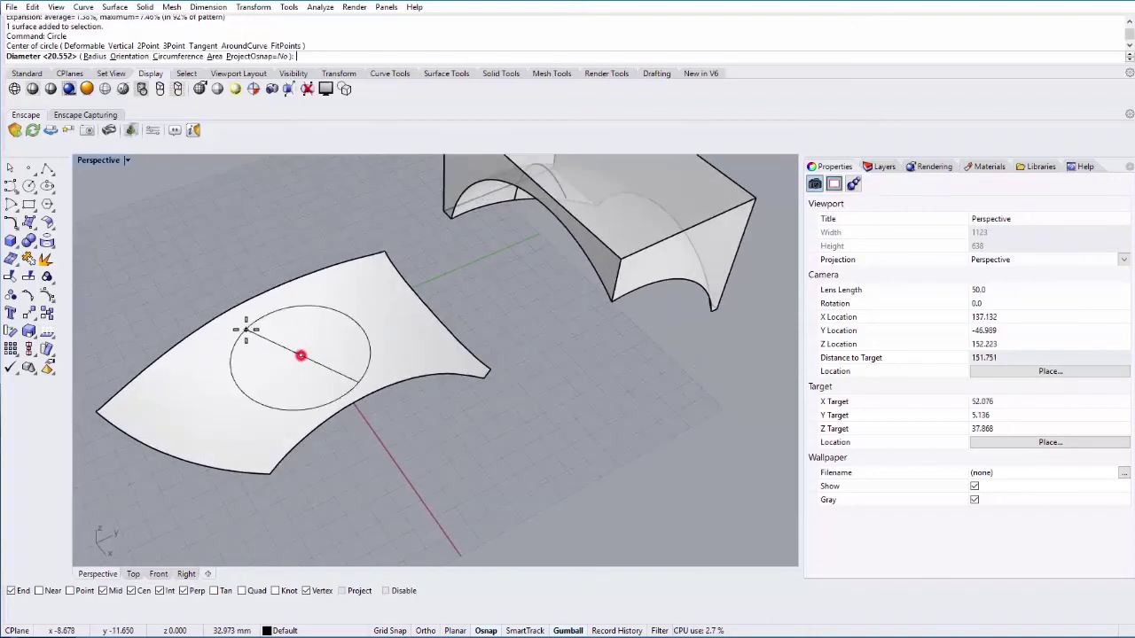
click(259, 343)
scroll(316, 381, down, 2)
Map the circle from the flattened surface back onto the carved box's curved face with SquishBack.
drag(367, 435, 295, 371)
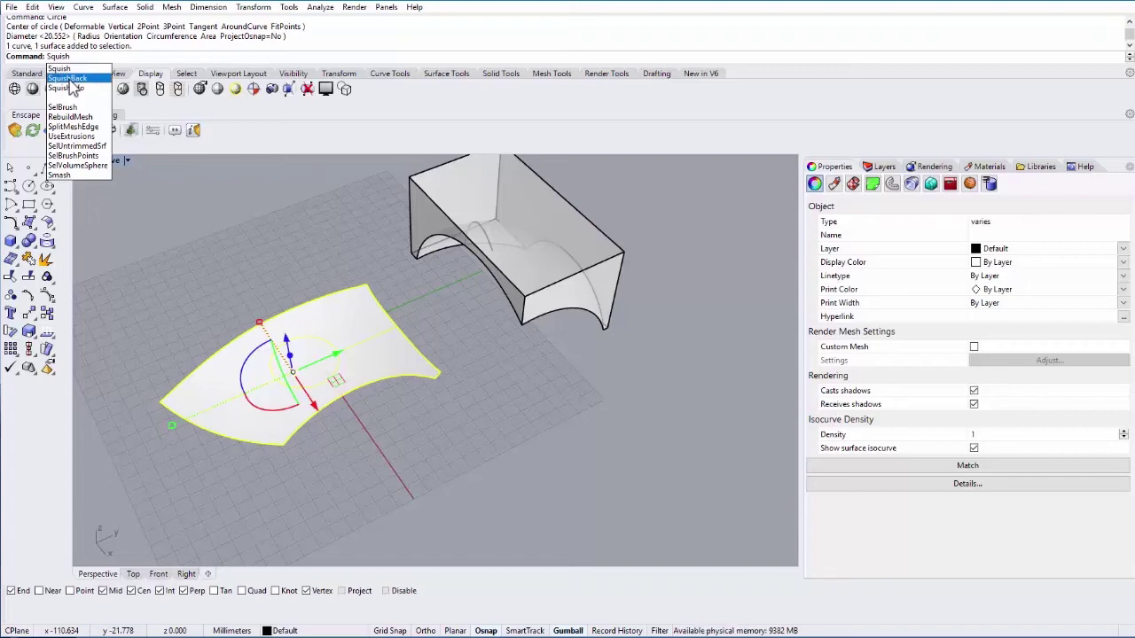
click(70, 78)
right_drag(400, 400, 425, 375)
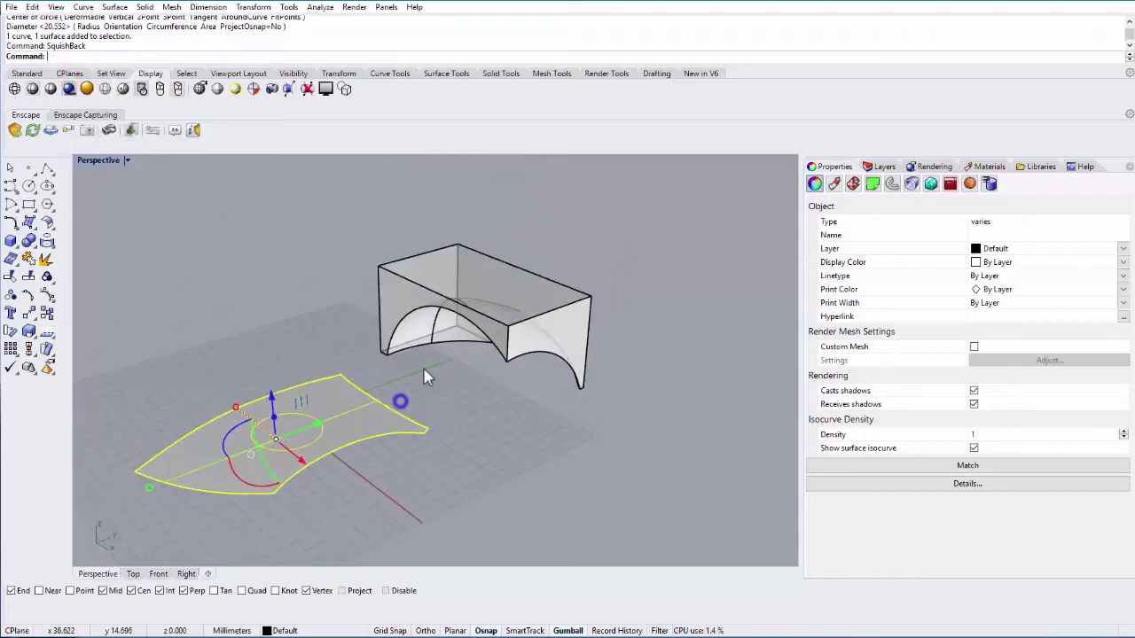
click(437, 420)
Examine the circle on the carved box's curved face and compare it with the one on the flat pattern.
right_drag(362, 462, 453, 483)
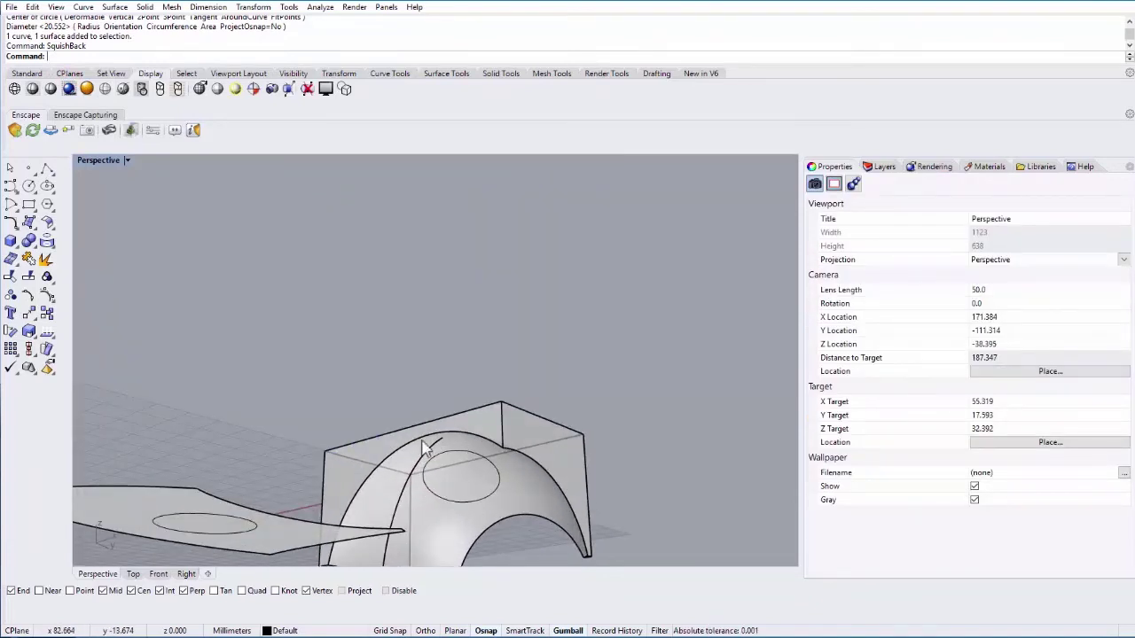
scroll(425, 443, down, 3)
right_drag(427, 436, 406, 449)
scroll(401, 400, up, 4)
right_drag(400, 394, 387, 404)
scroll(398, 395, down, 2)
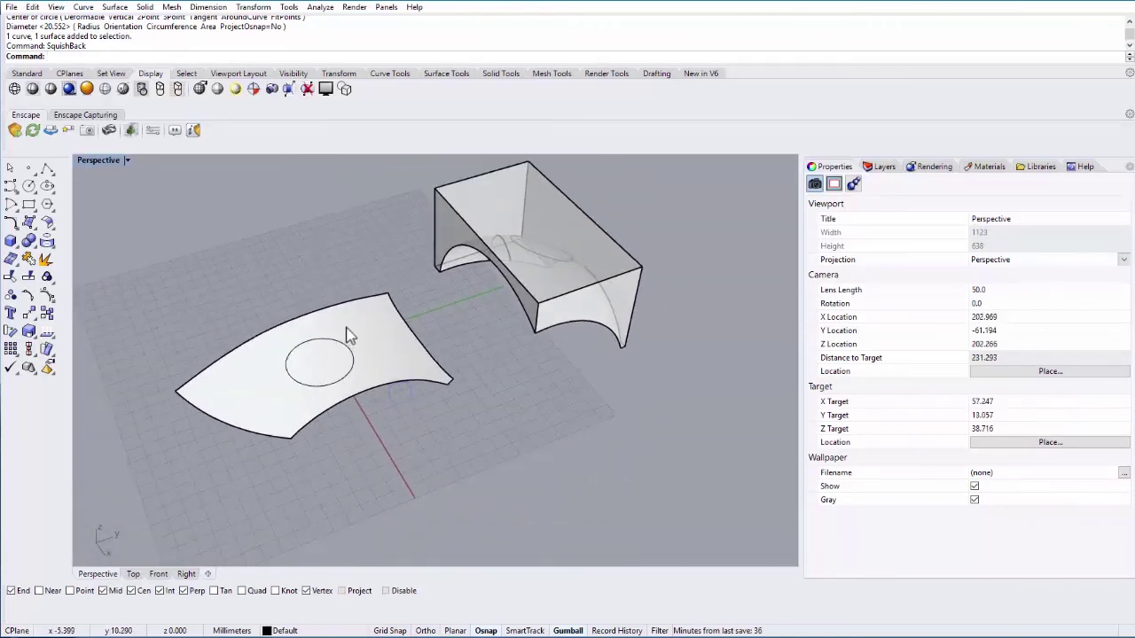
scroll(347, 332, up, 4)
right_drag(345, 328, 342, 298)
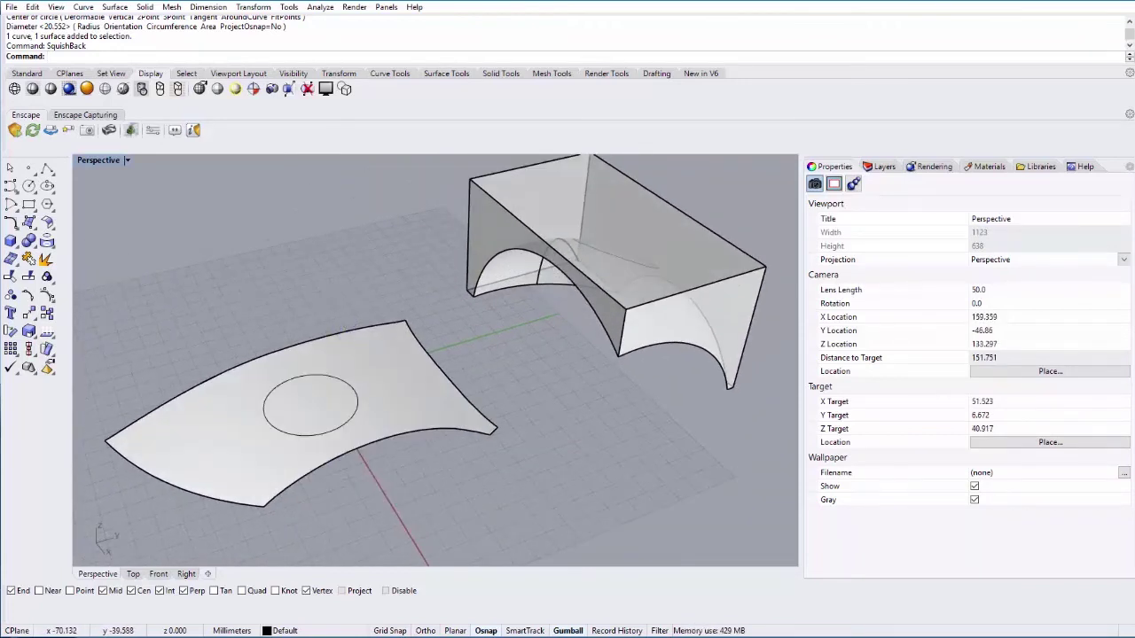
Delete the mapped circle on the curved face, along with the flattened surface and its circle.
right_drag(489, 429, 525, 471)
click(531, 505)
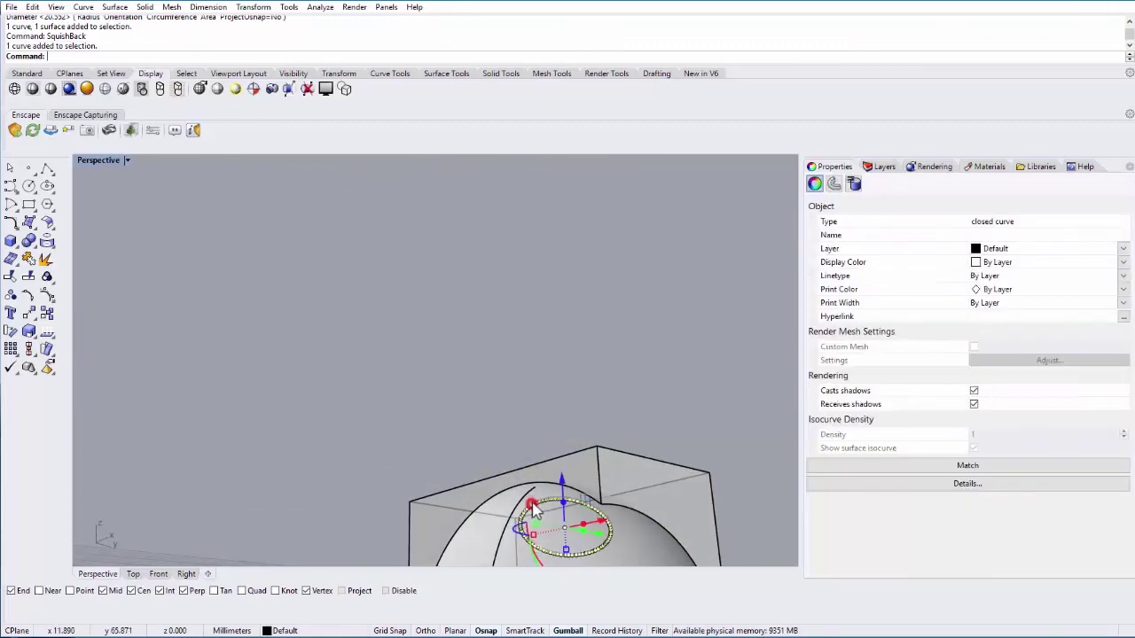
key(Delete)
scroll(511, 435, down, 7)
right_drag(512, 426, 482, 511)
drag(458, 516, 376, 424)
key(Delete)
Flatten all faces of the carved box with Smash, using LinearDirection=Natural and Explode=Yes, and inspect the resulting flat pieces.
click(527, 377)
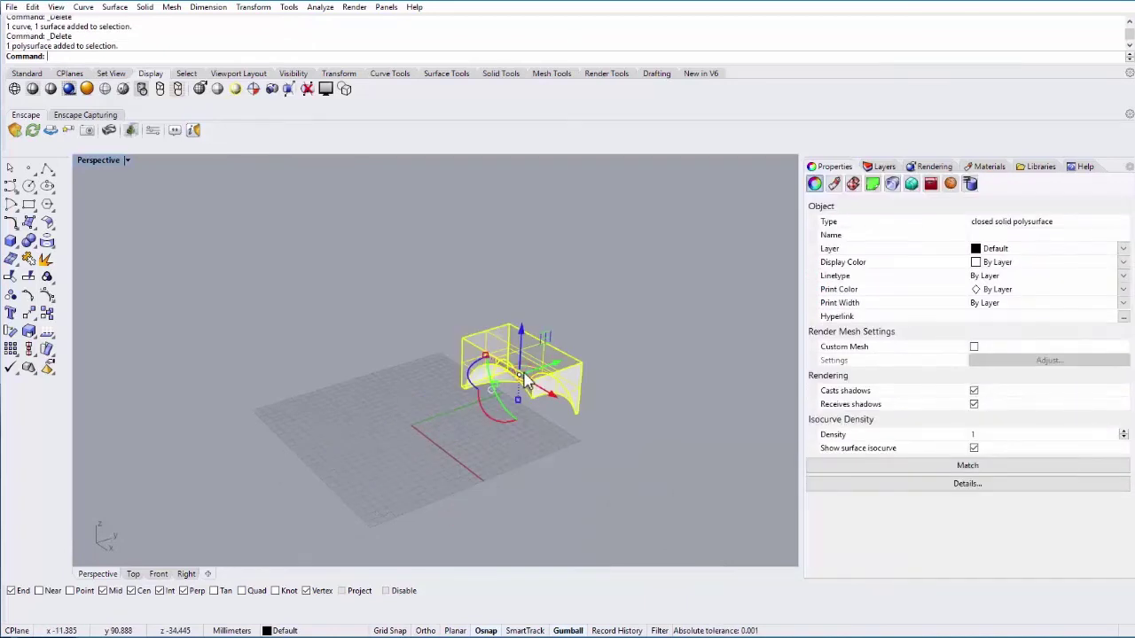
text(Smash)
key(Return)
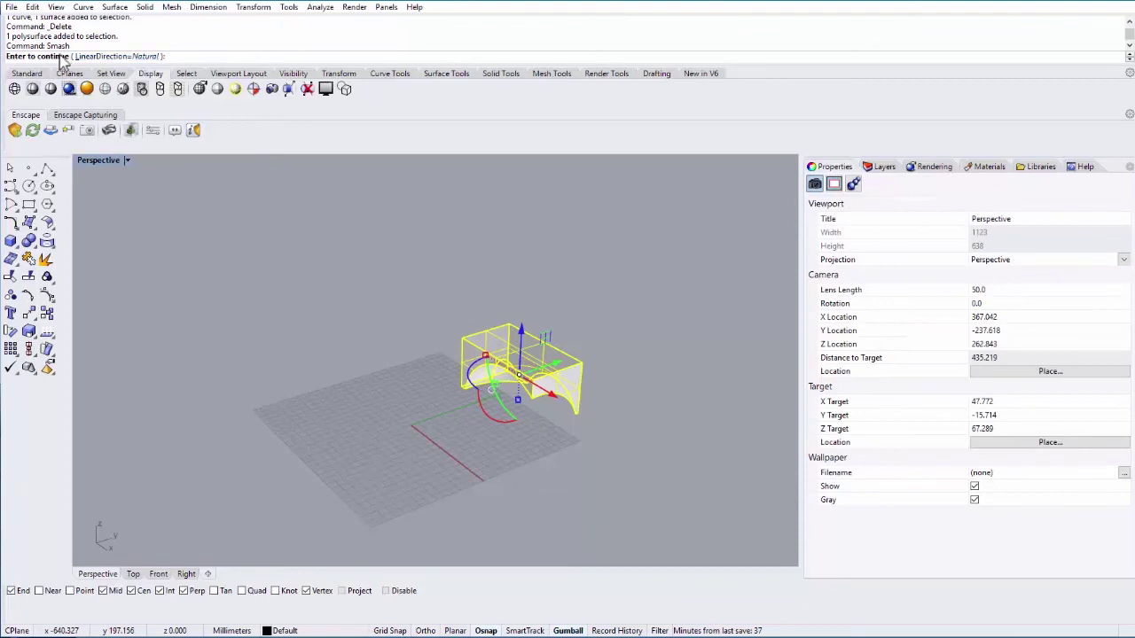
key(Return)
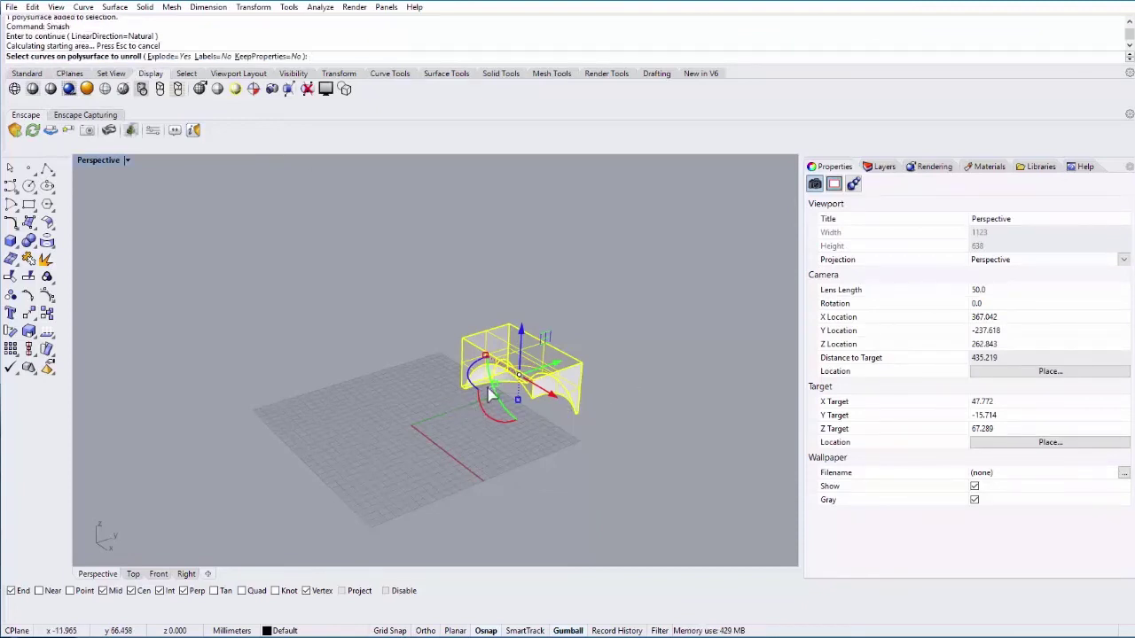
key(Return)
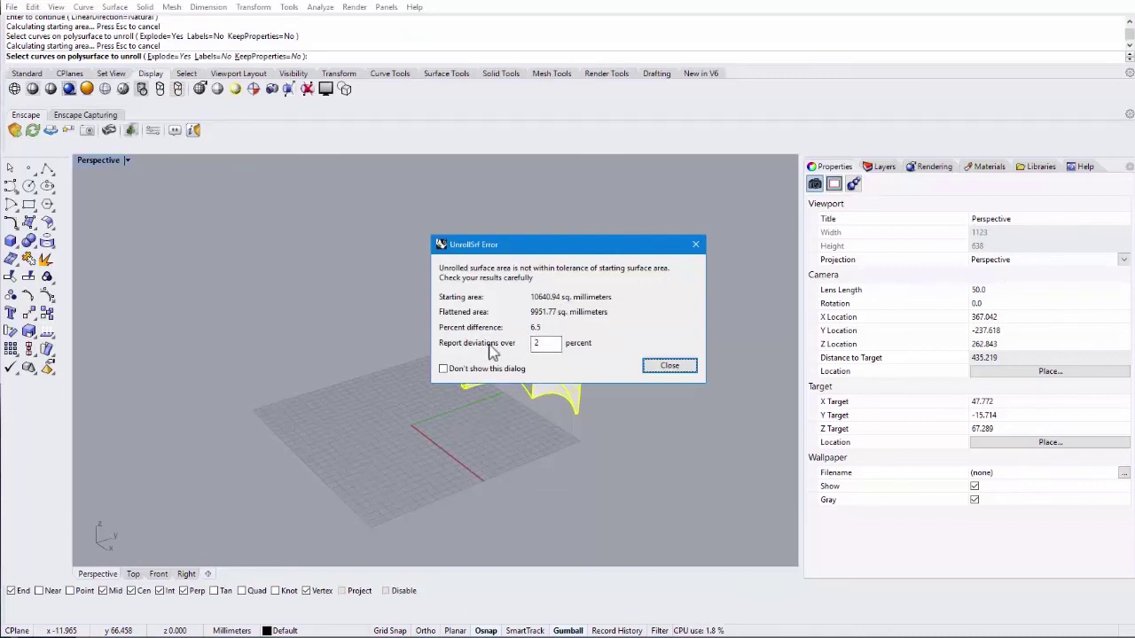
click(671, 369)
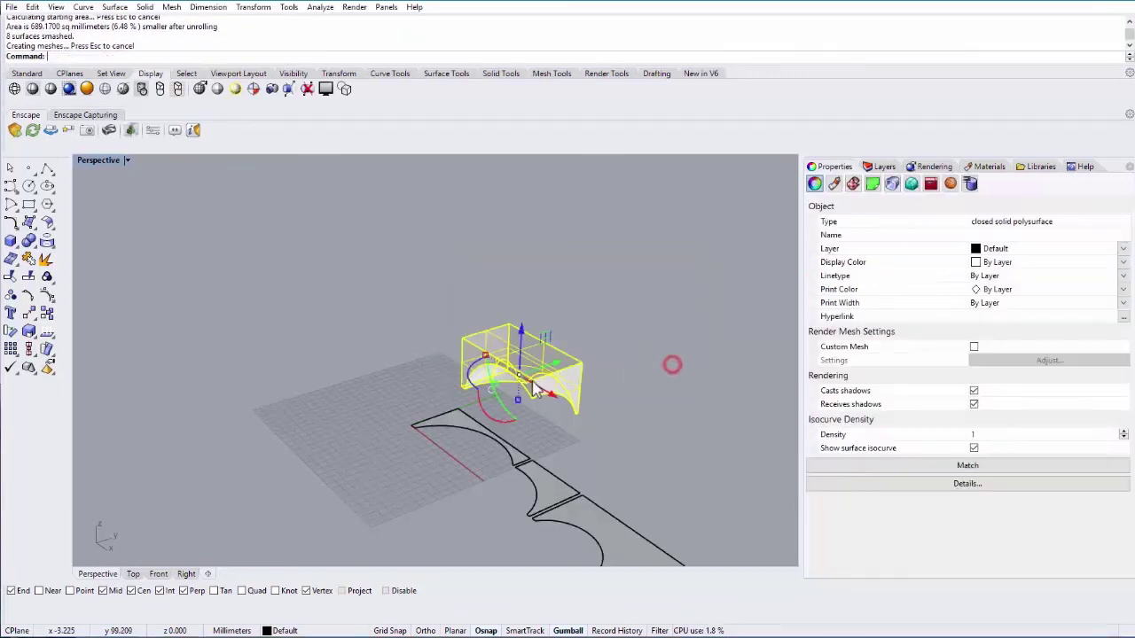
right_drag(493, 398, 691, 421)
scroll(557, 452, down, 4)
click(626, 479)
scroll(707, 415, up, 7)
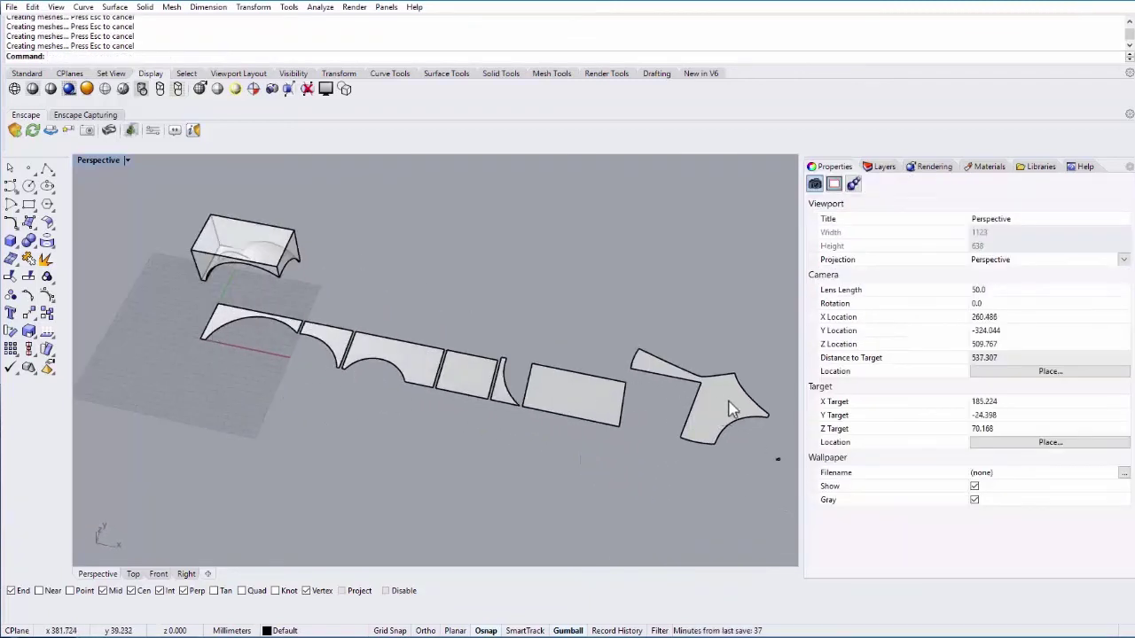
right_drag(438, 391, 434, 398)
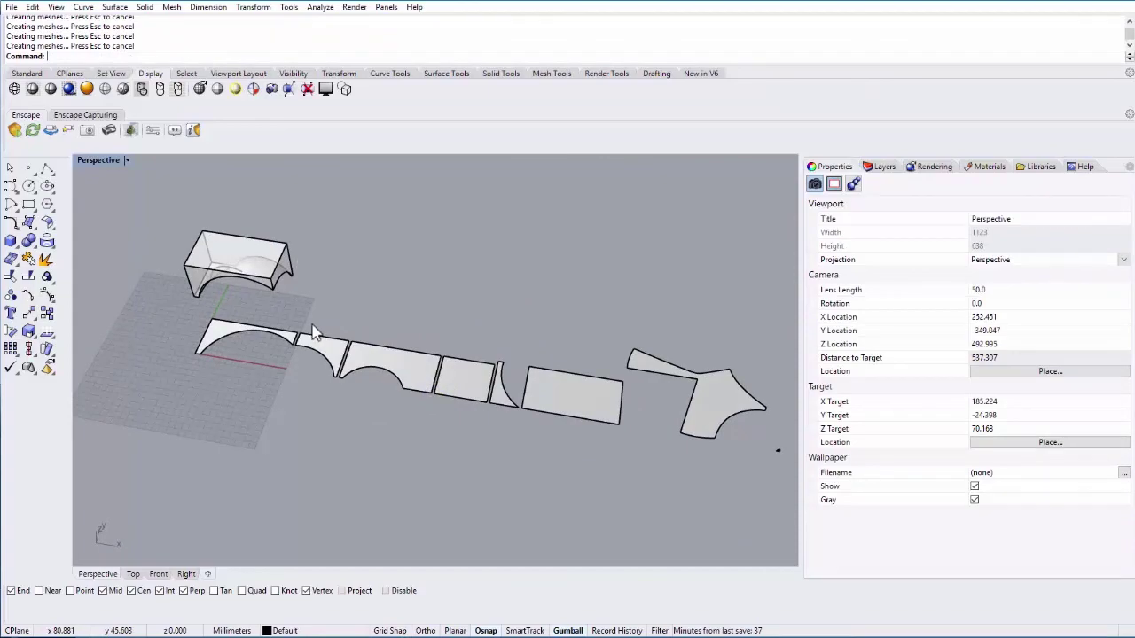